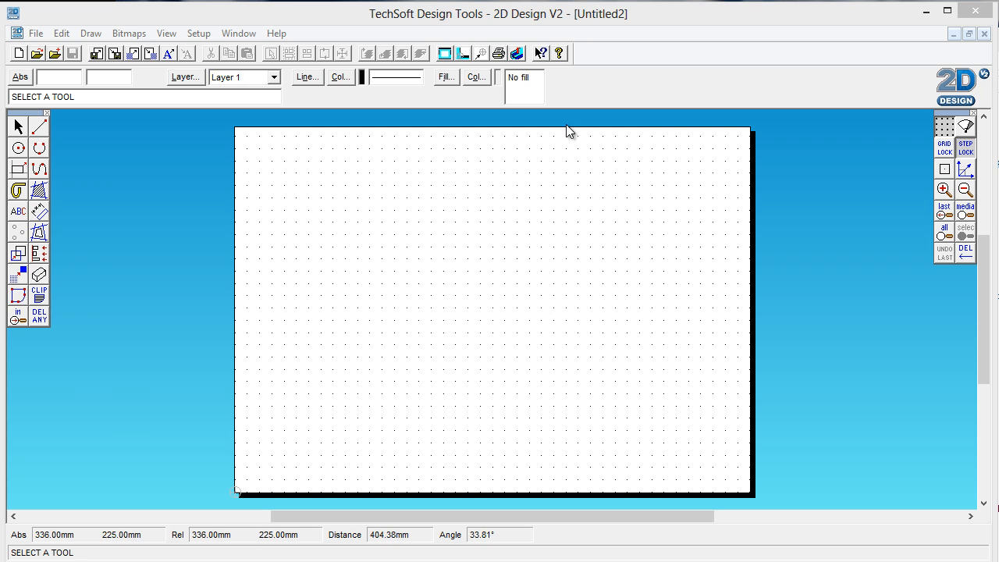
# Switch the drawing grid from orthogonal to isometric, keeping its 10 mm grid spacing and 1 mm step spacing.
pyautogui.rightClick(943, 131)
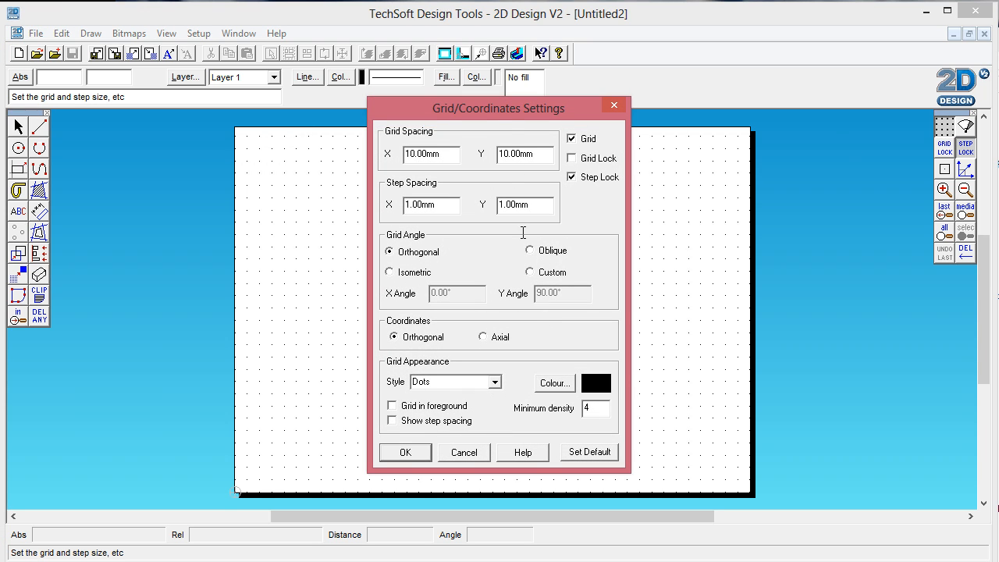
pyautogui.moveTo(505, 113); pyautogui.dragTo(668, 85)
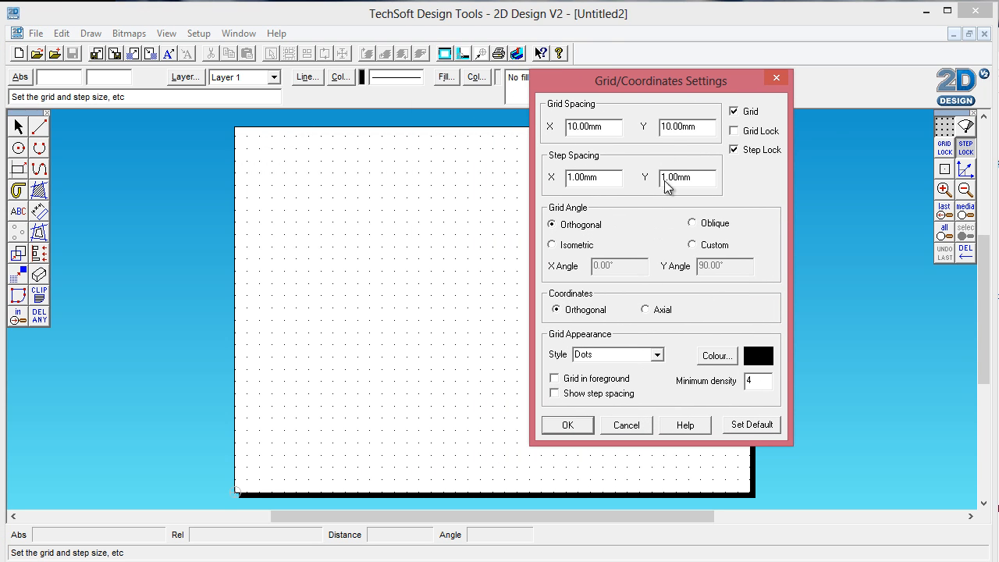
pyautogui.click(552, 245)
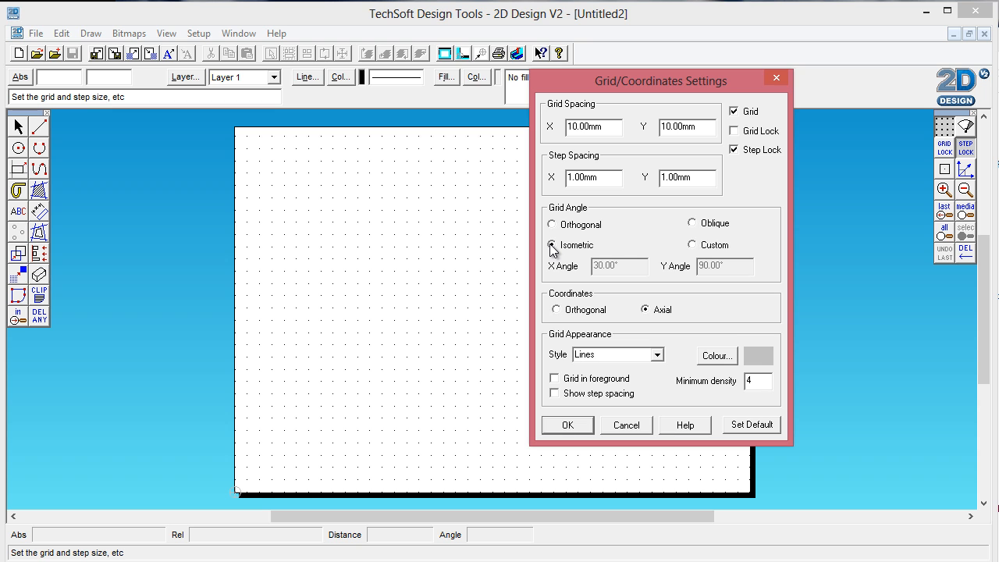
pyautogui.click(569, 425)
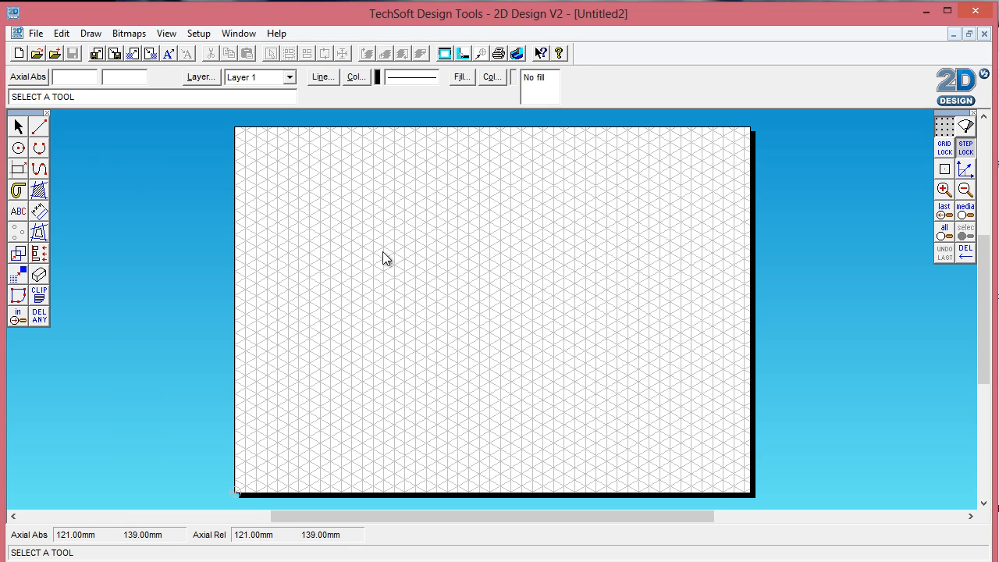
# Set up the Line tool with the thick line width and turn on grid lock.
pyautogui.click(945, 191)
pyautogui.click(945, 191)
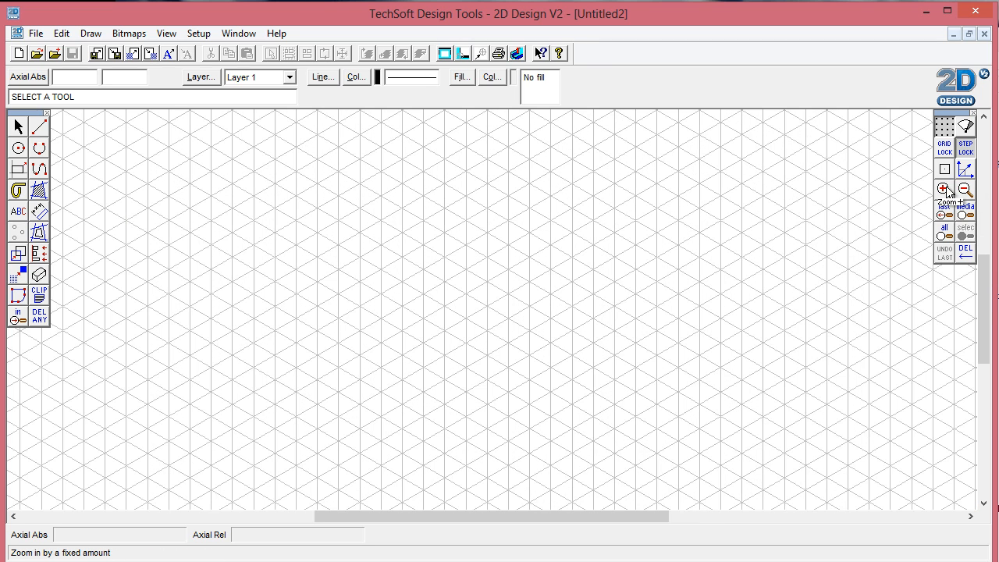
pyautogui.click(946, 190)
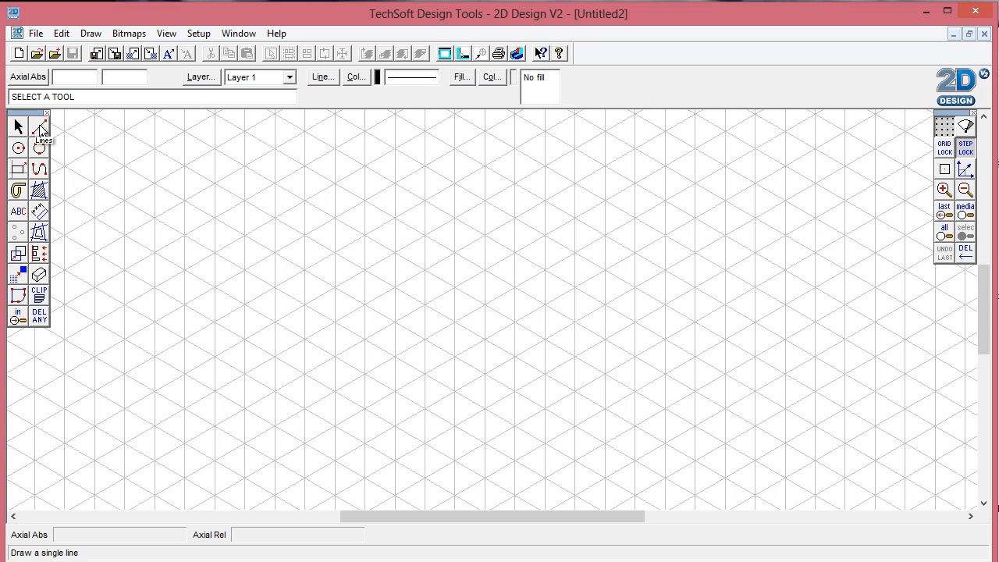
pyautogui.click(39, 124)
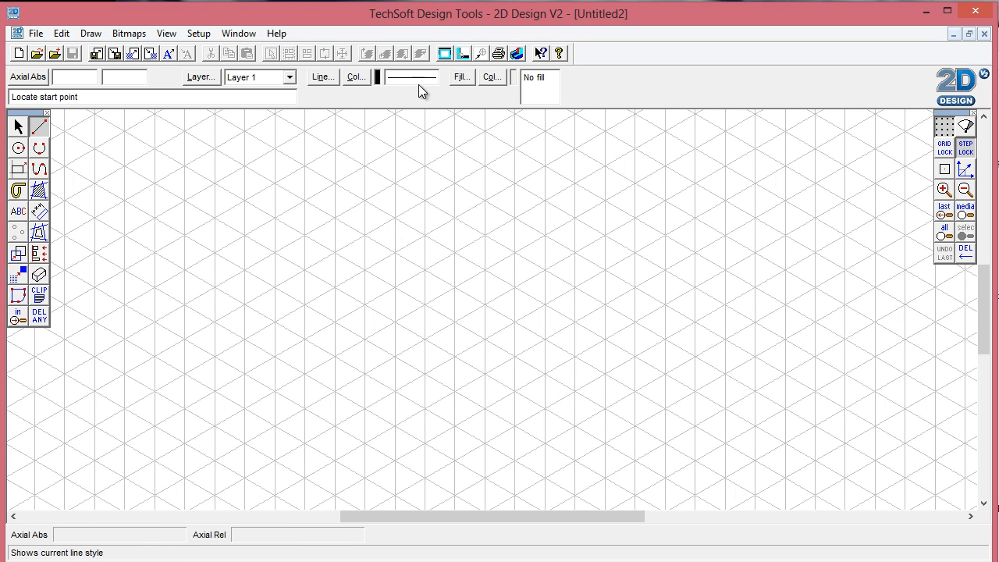
pyautogui.click(323, 76)
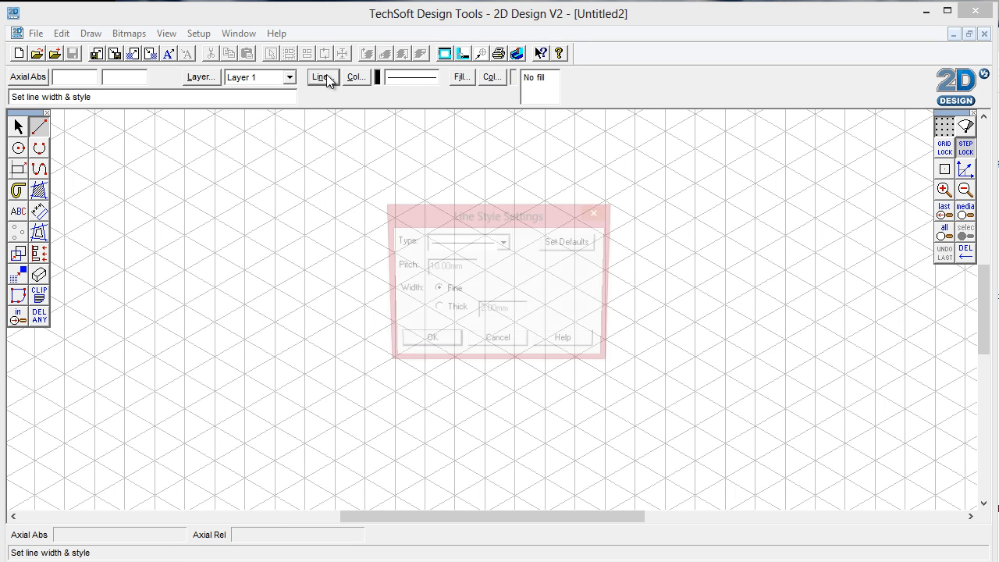
pyautogui.click(450, 311)
pyautogui.click(438, 341)
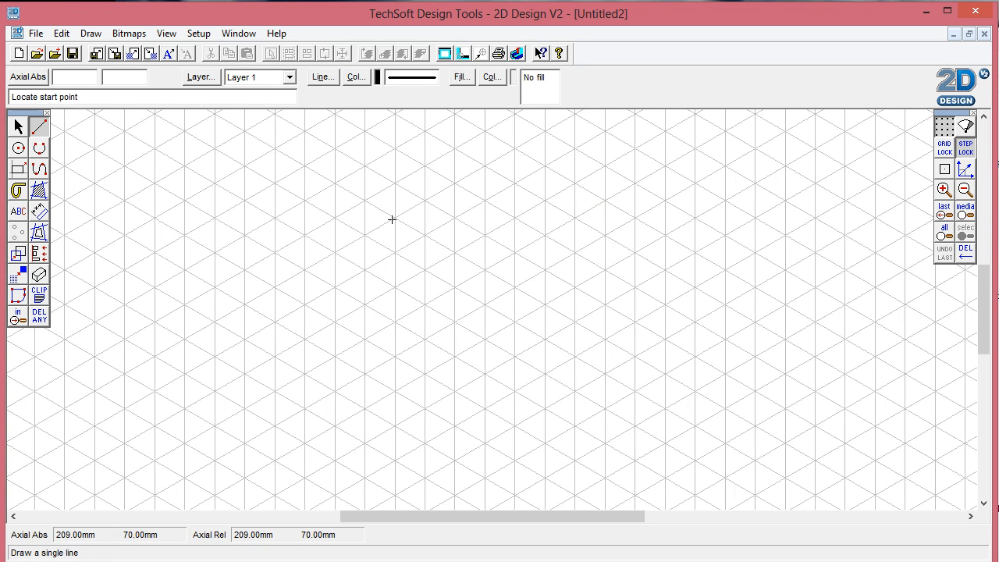
pyautogui.click(945, 148)
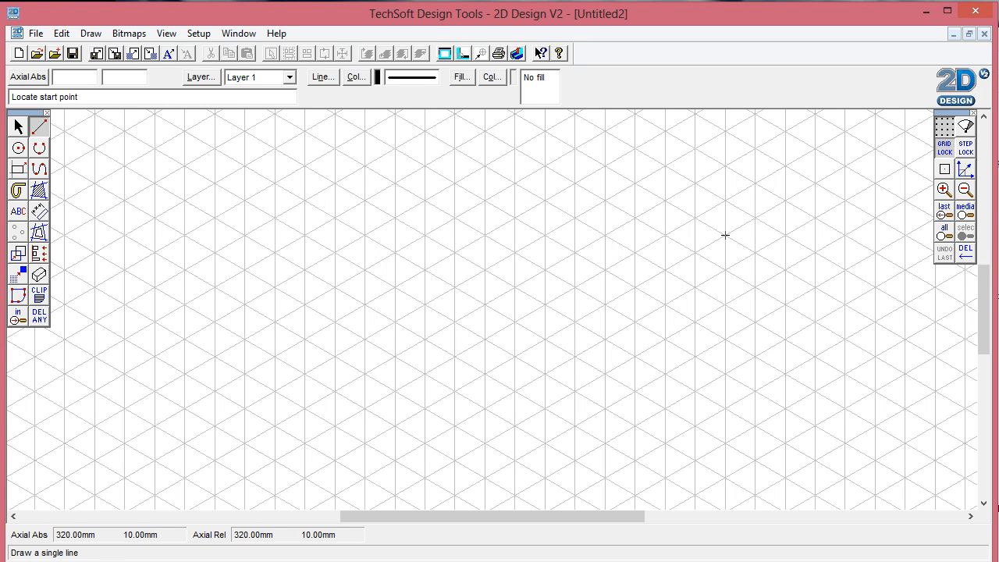
# Draw the cube's top face as a closed isometric rhombus with four 30 mm lines.
pyautogui.click(395, 218)
pyautogui.click(487, 269)
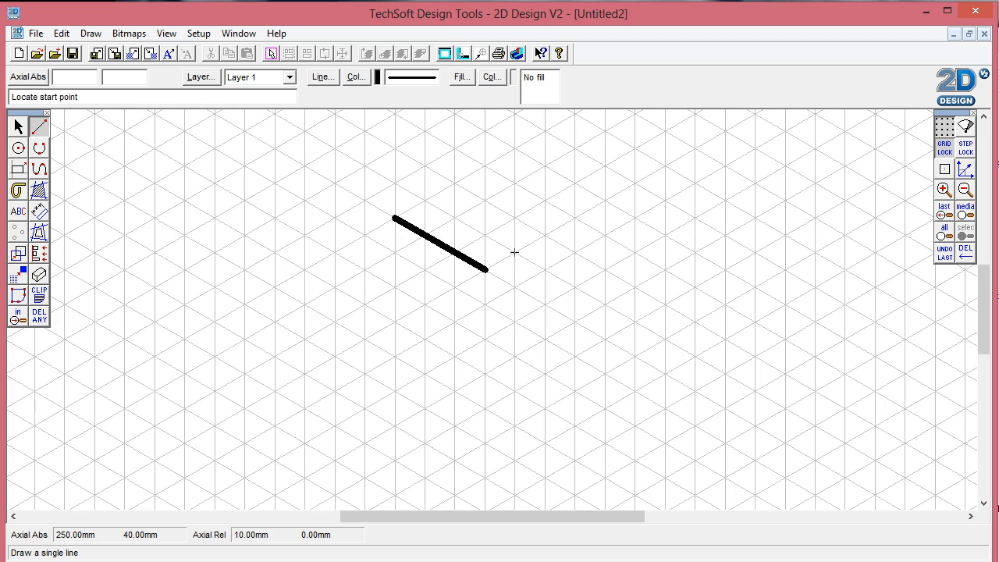
pyautogui.click(395, 218)
pyautogui.click(487, 166)
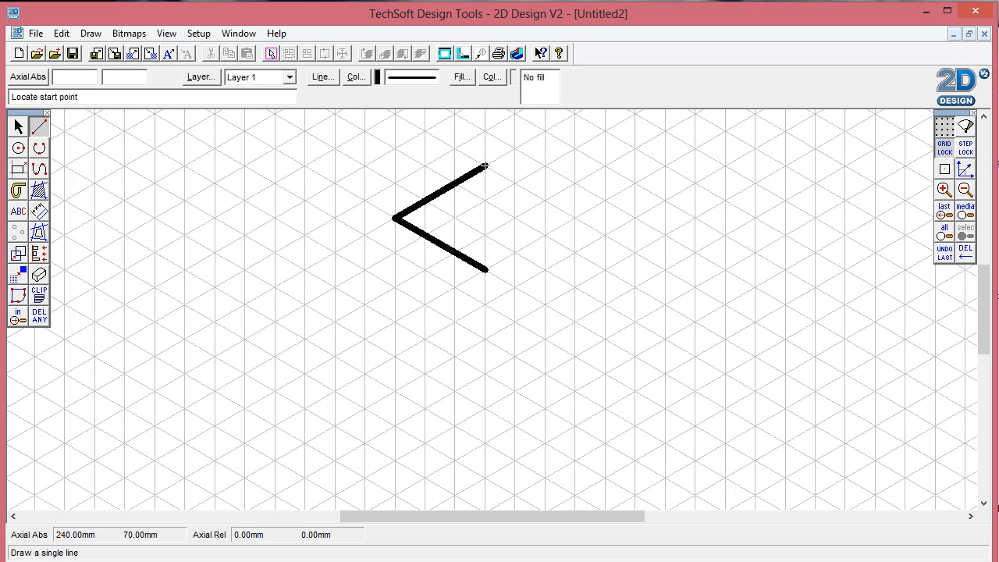
pyautogui.click(487, 165)
pyautogui.click(577, 219)
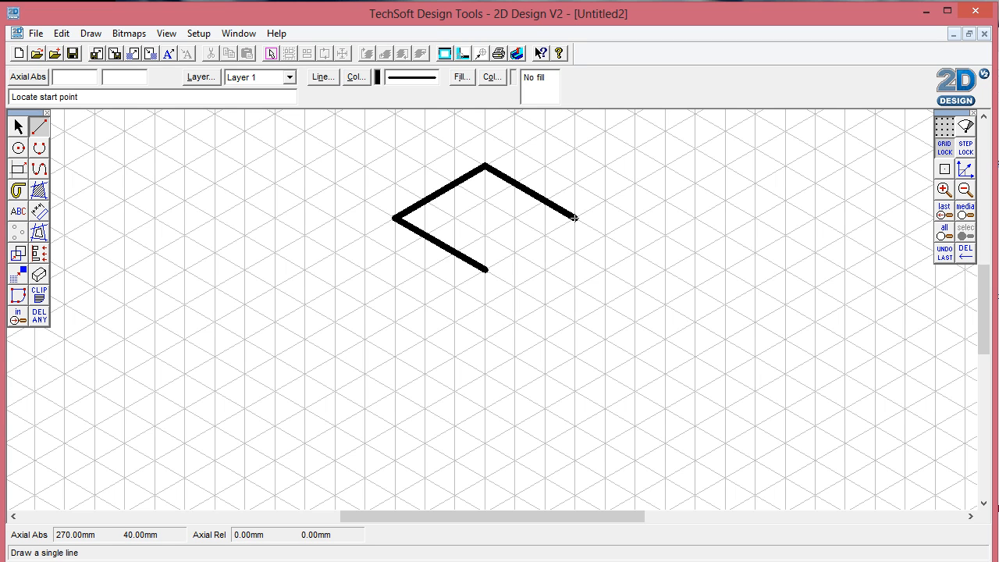
pyautogui.click(485, 270)
pyautogui.click(577, 218)
# Draw the cube's right face below the top face's lower-right edge, with 30 mm vertical and bottom edges.
pyautogui.click(485, 270)
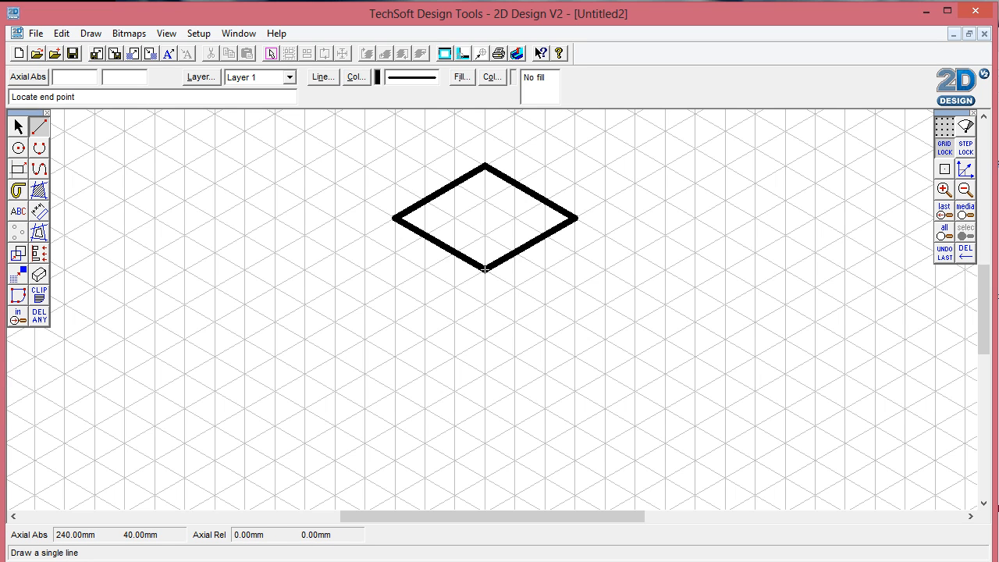
pyautogui.click(485, 371)
pyautogui.click(484, 371)
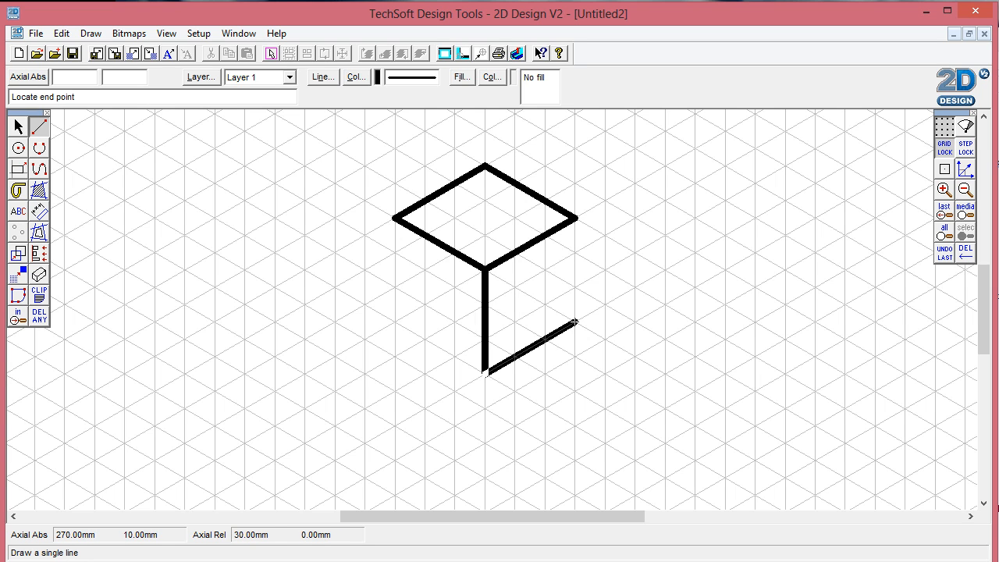
pyautogui.click(574, 322)
pyautogui.click(577, 219)
pyautogui.click(574, 322)
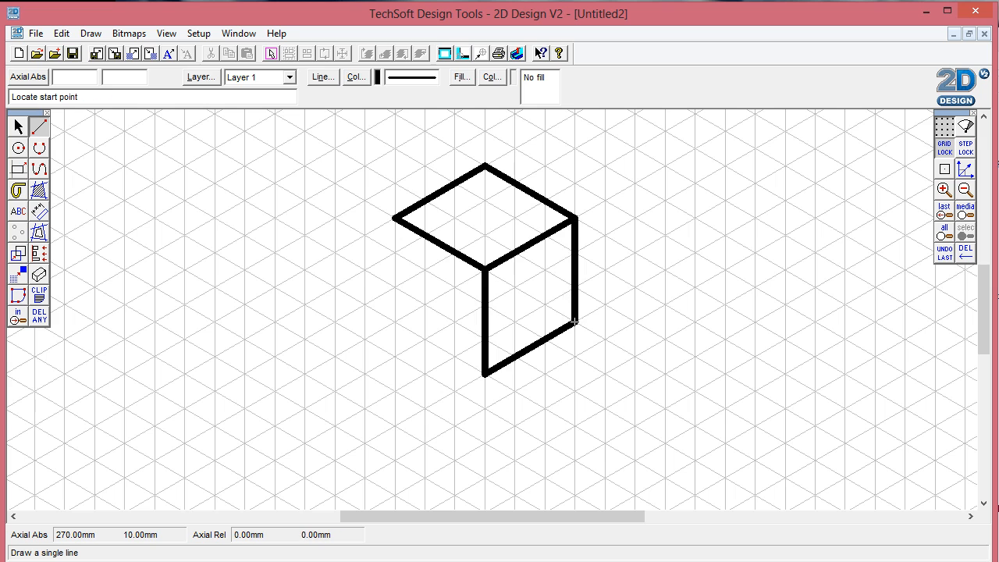
# Complete the cube's left face with a 30 mm bottom edge and a 30 mm vertical outer edge.
pyautogui.click(485, 373)
pyautogui.click(395, 322)
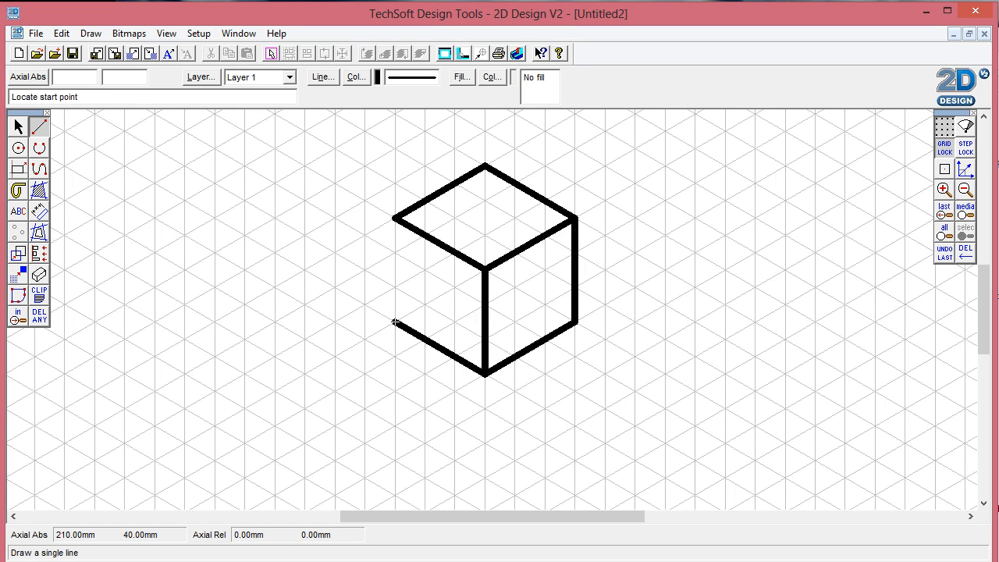
pyautogui.click(395, 219)
pyautogui.click(395, 321)
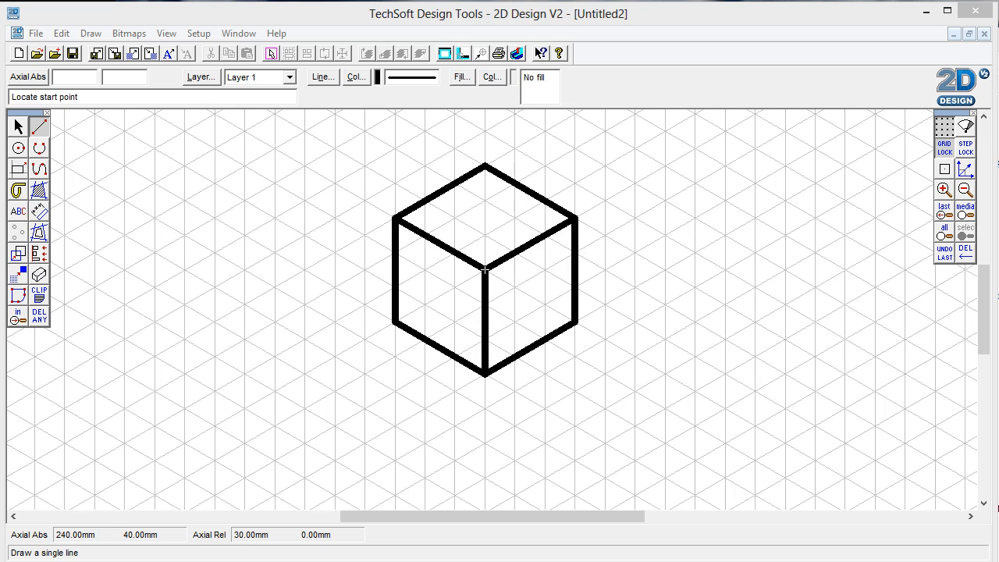
# Move the whole cube up and to the left so its corners sit on grid intersections, and deselect it.
pyautogui.click(19, 127)
pyautogui.moveTo(337, 135); pyautogui.dragTo(662, 414)
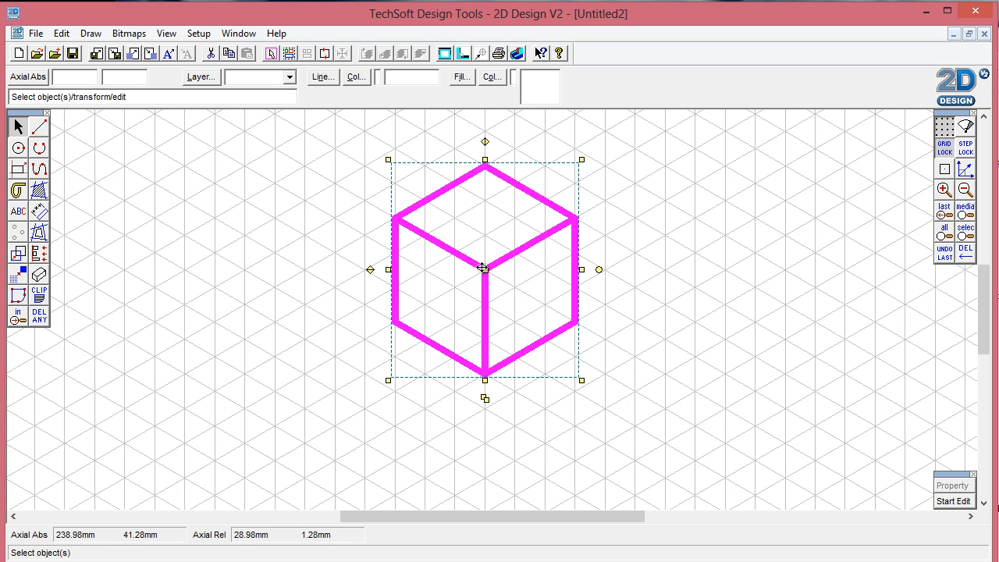
pyautogui.moveTo(484, 269); pyautogui.dragTo(395, 252)
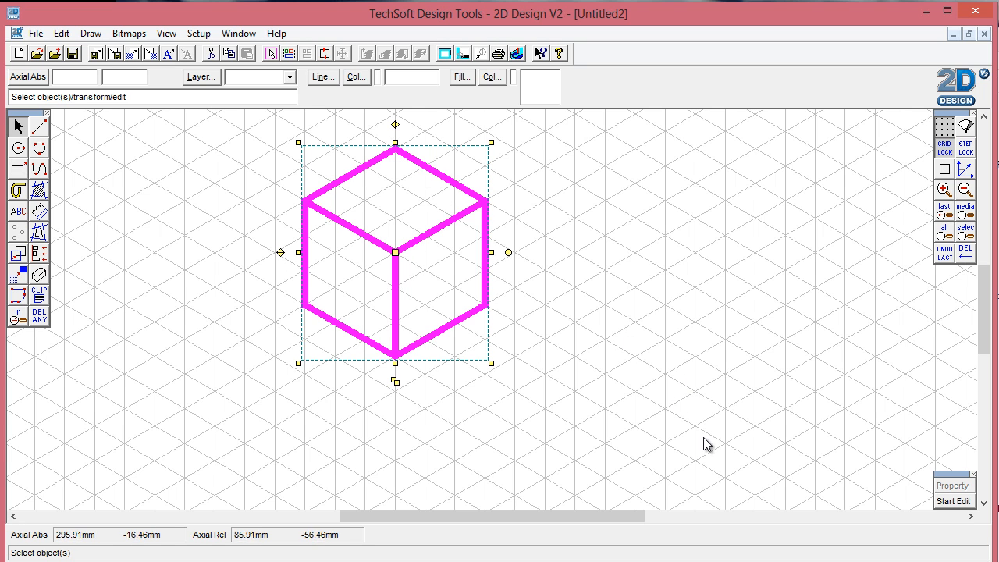
pyautogui.click(593, 261)
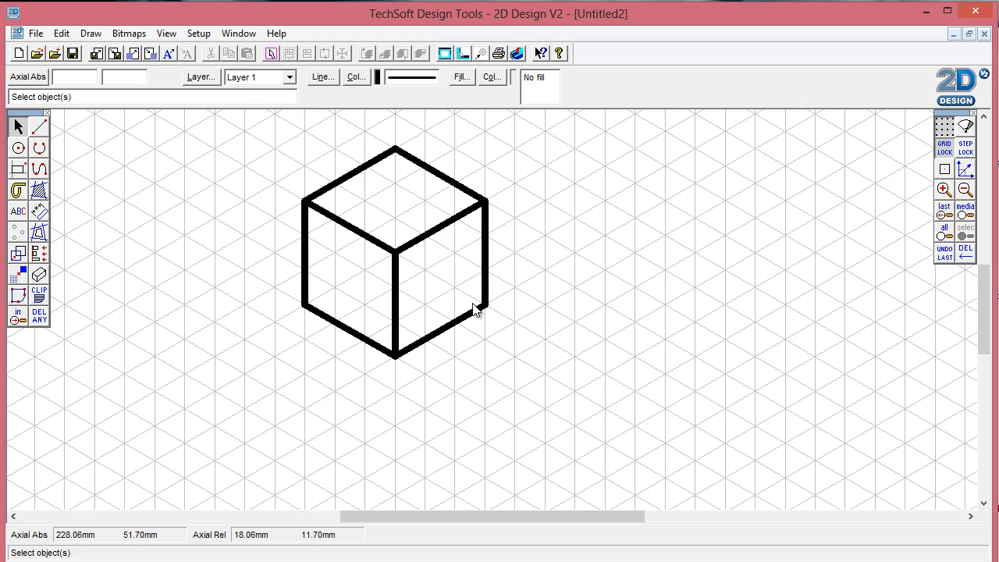
# Draw a line about 50 mm long from the cube's lower-left corner along the bottom edge, overshooting the bottom corner by two grid cells.
pyautogui.click(39, 126)
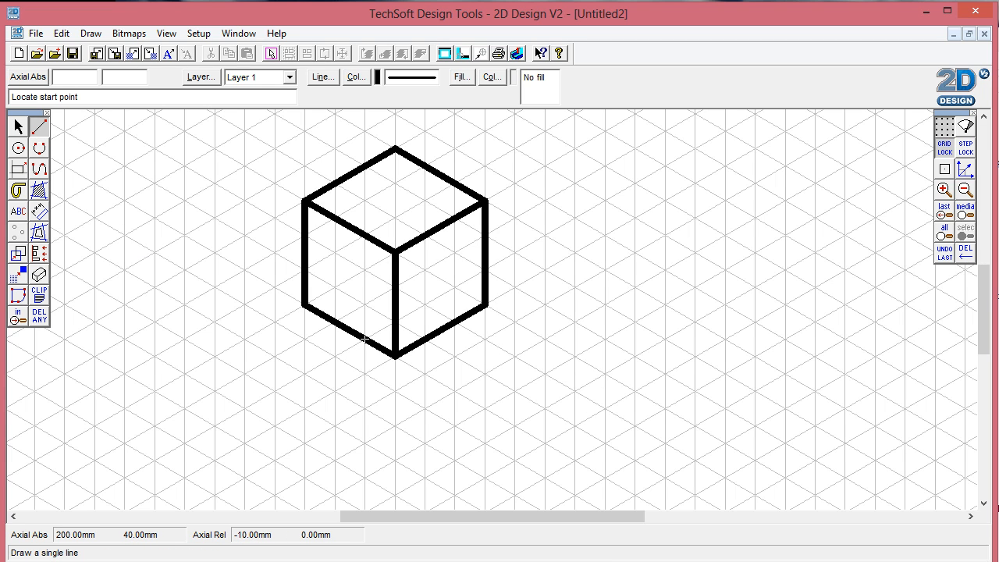
pyautogui.click(305, 304)
pyautogui.click(457, 393)
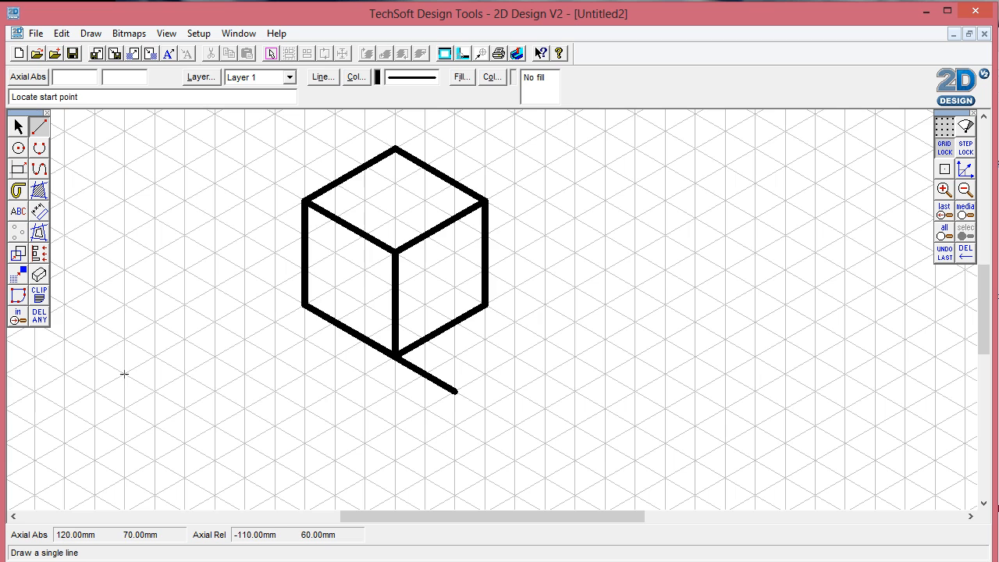
# Delete only the part of the line that projects beyond the cube's bottom corner.
pyautogui.click(40, 322)
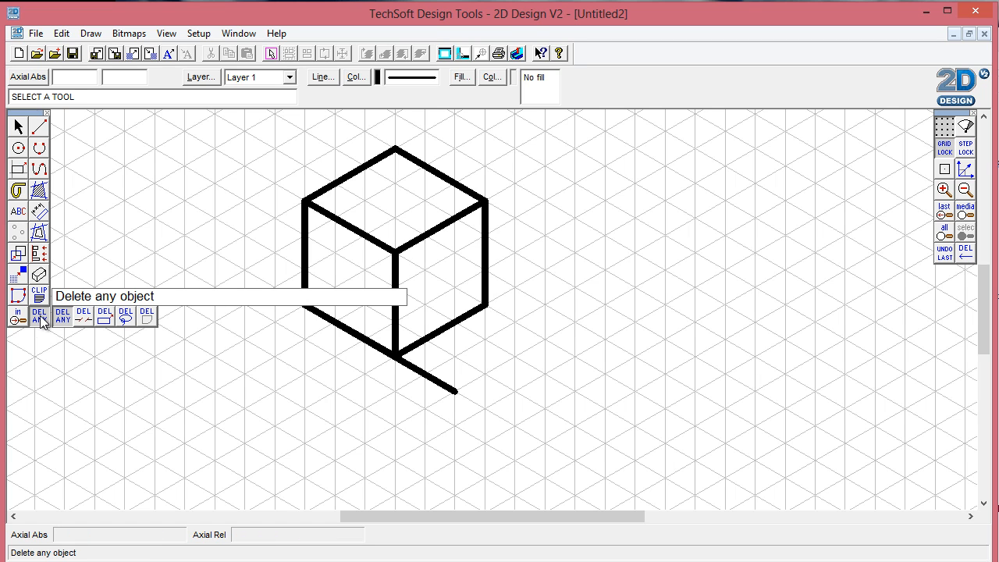
pyautogui.click(84, 315)
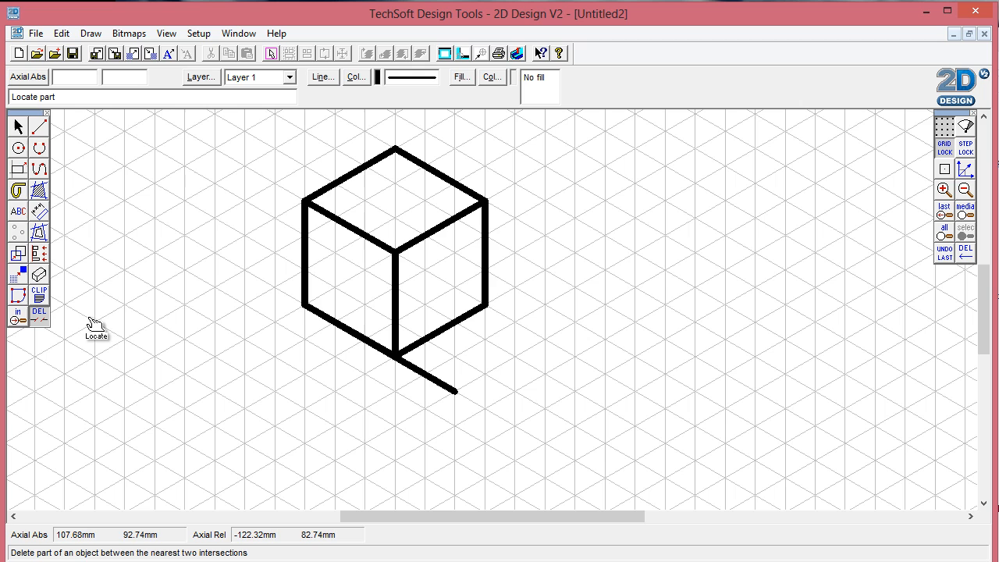
pyautogui.click(429, 379)
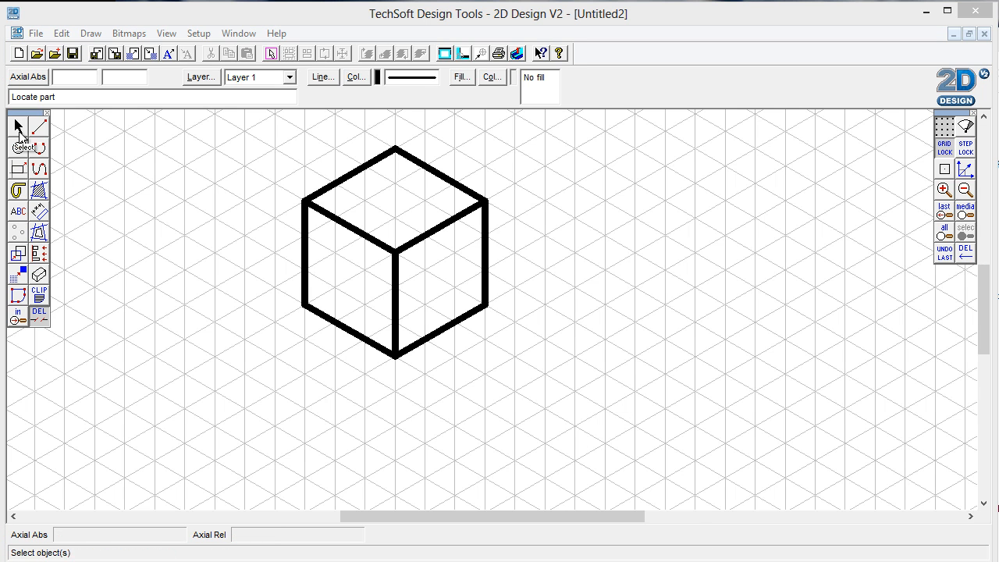
# Choose the closed polyline tool and set a solid light pink fill with hue 200, saturation 240 and luminance 200.
pyautogui.click(39, 169)
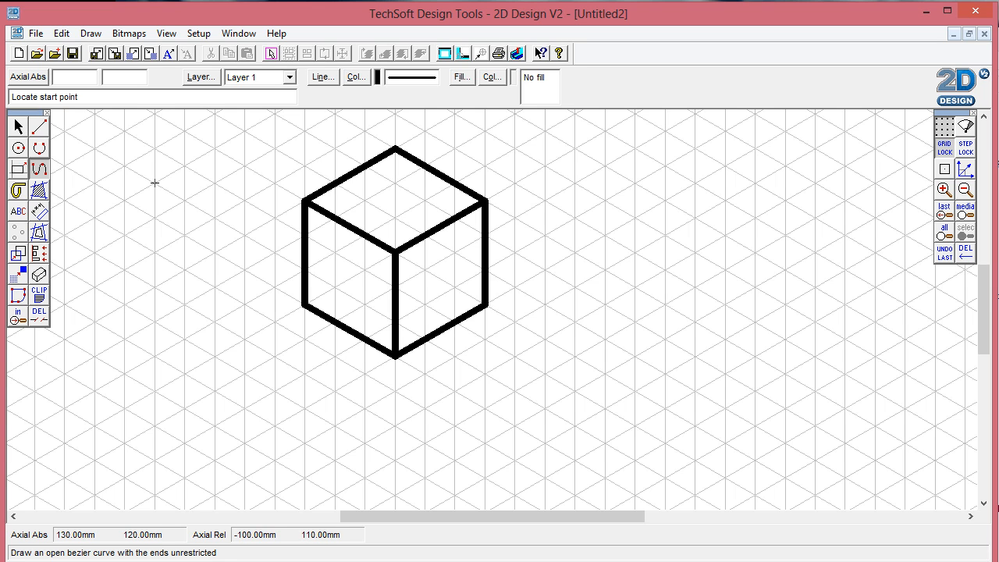
pyautogui.click(40, 170)
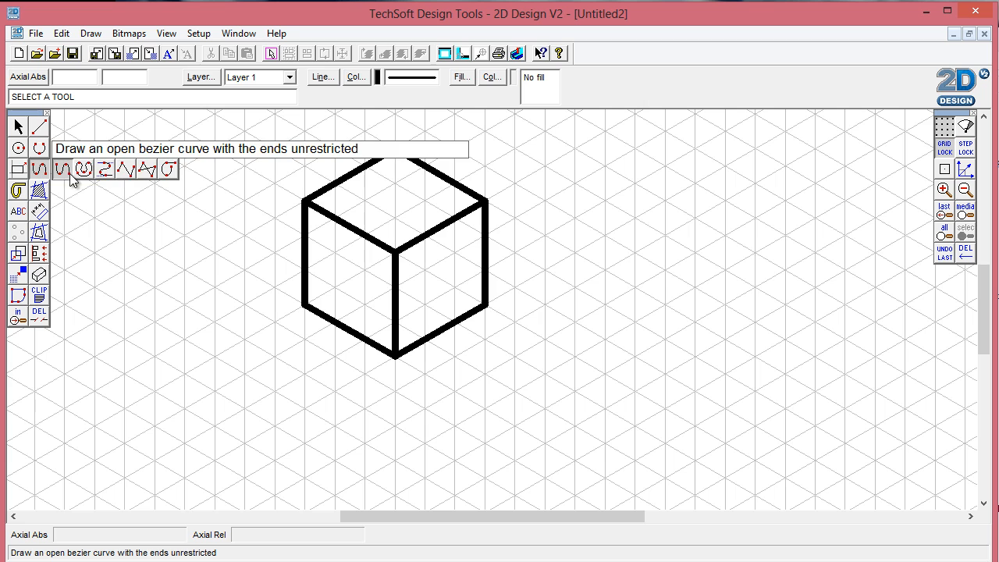
pyautogui.click(146, 170)
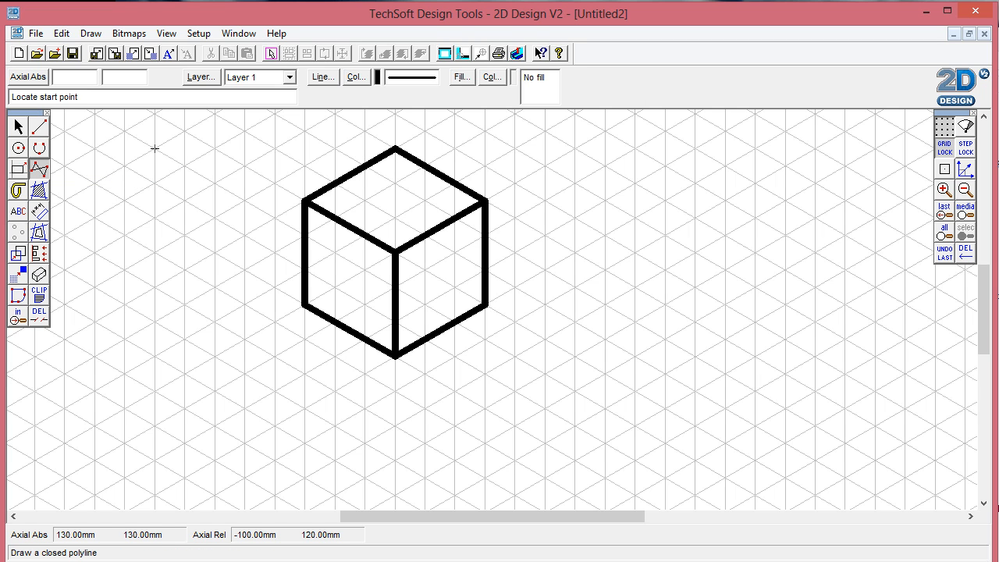
pyautogui.click(461, 77)
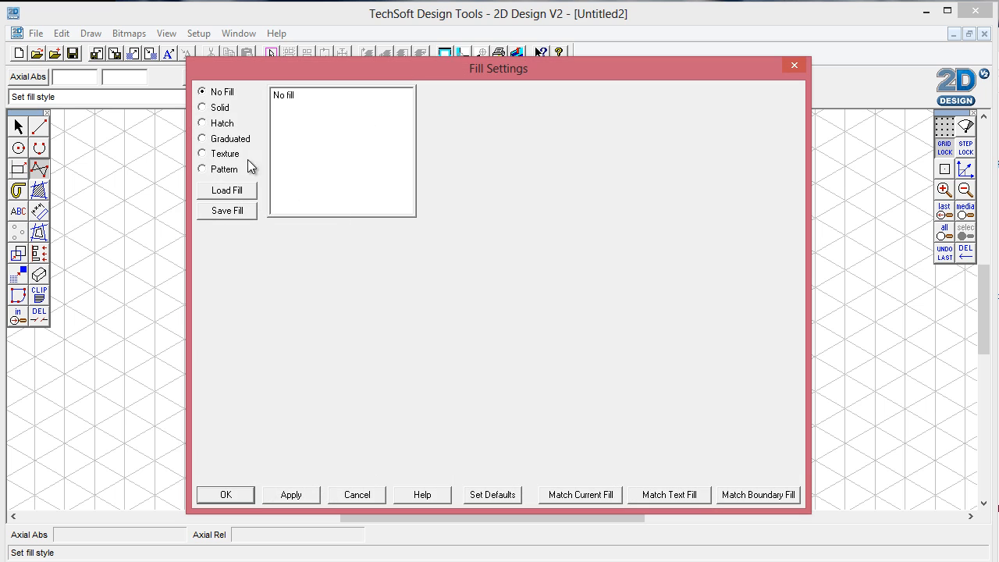
pyautogui.click(215, 111)
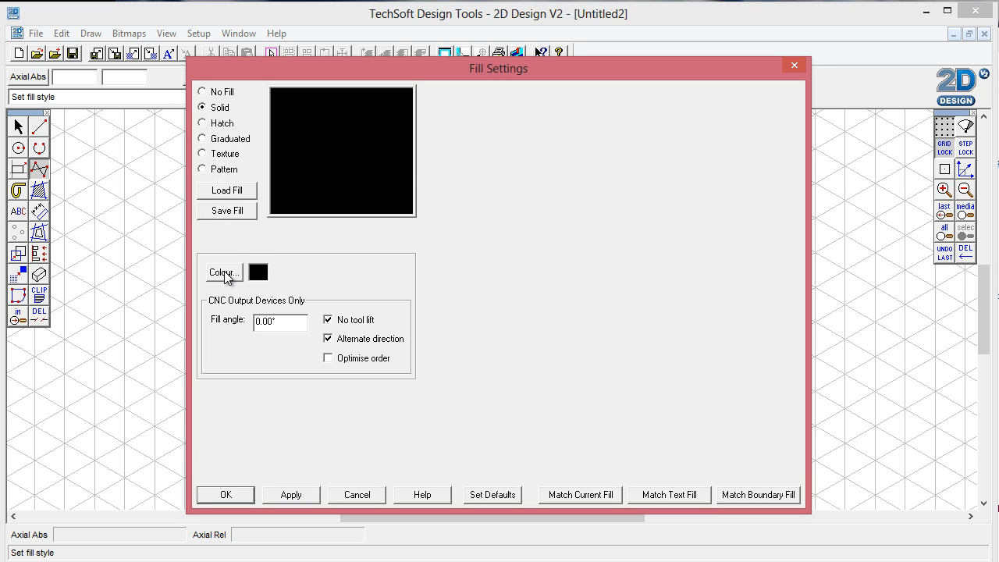
pyautogui.click(224, 273)
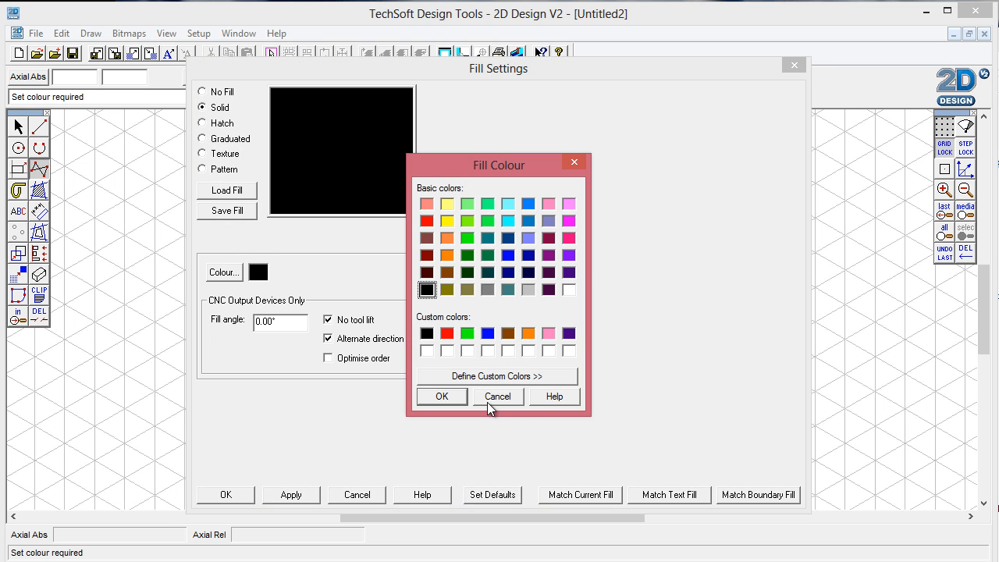
pyautogui.click(569, 204)
pyautogui.click(506, 376)
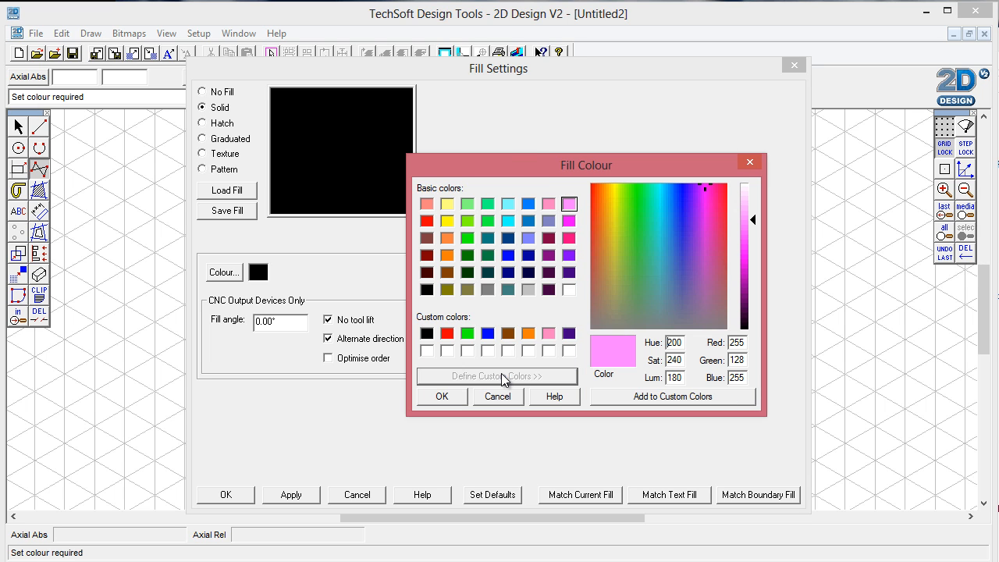
pyautogui.moveTo(751, 228); pyautogui.dragTo(756, 214)
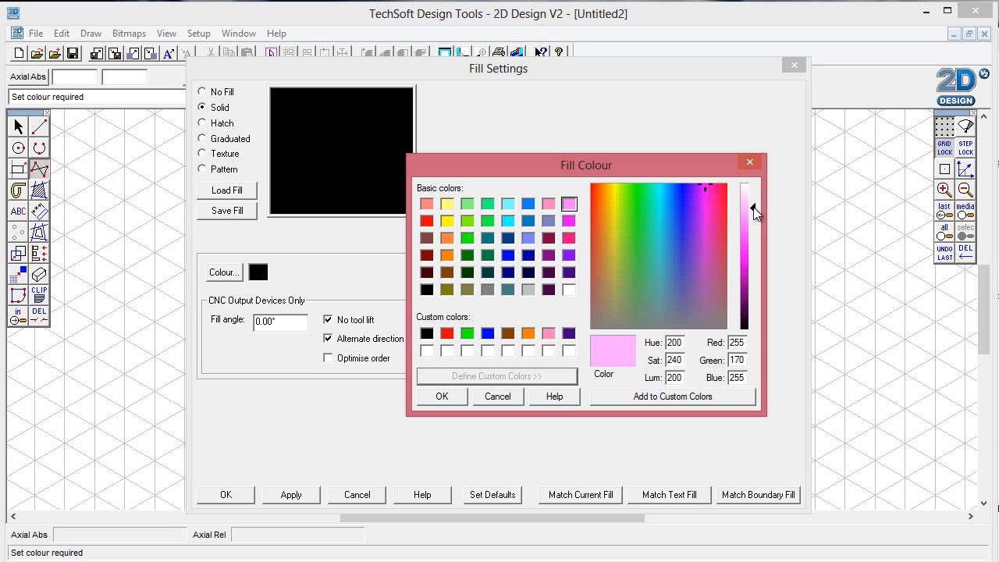
pyautogui.click(443, 397)
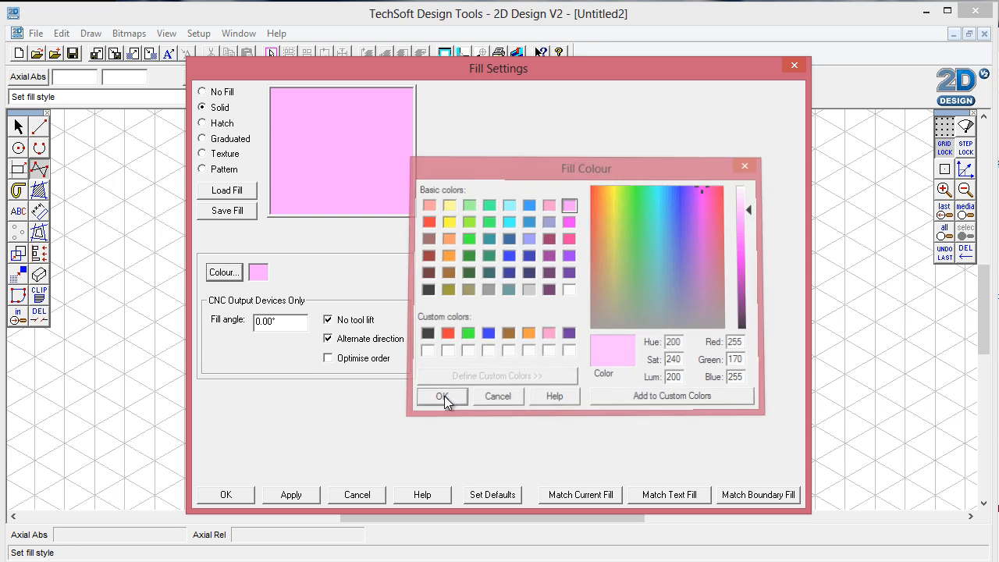
pyautogui.click(236, 496)
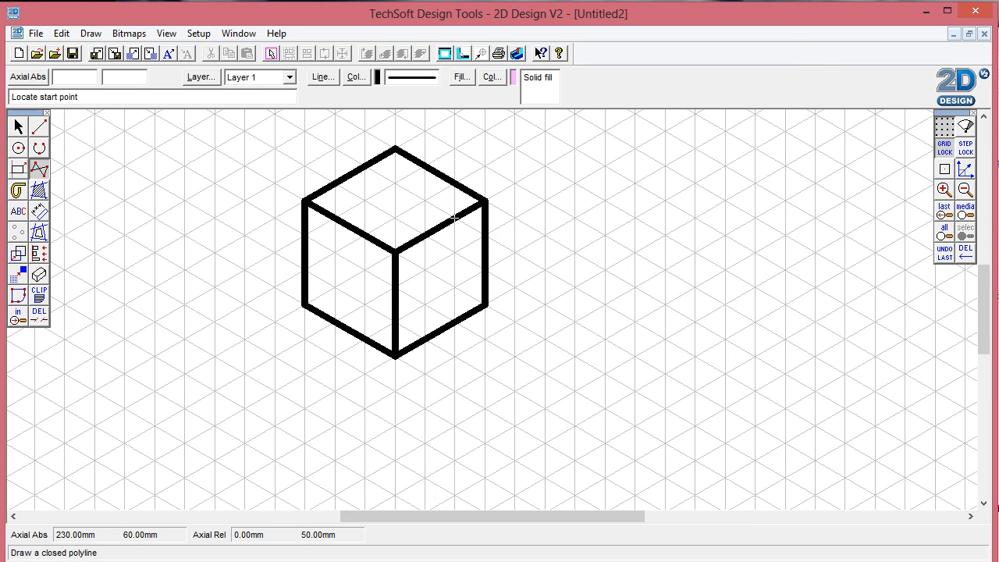
# Trace the four corners of the cube's top face as a closed polyline filled with light pink.
pyautogui.click(305, 201)
pyautogui.click(396, 148)
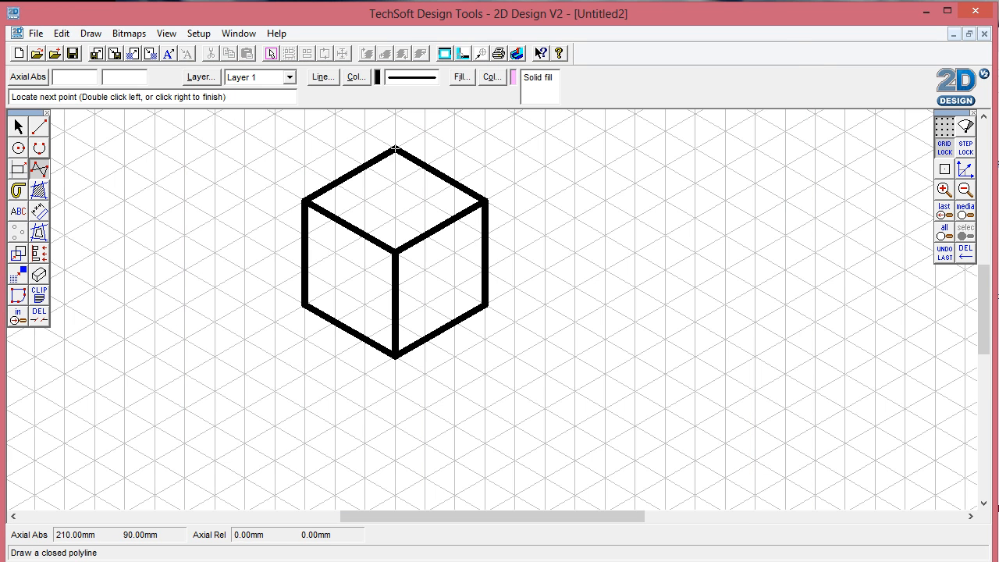
pyautogui.click(484, 202)
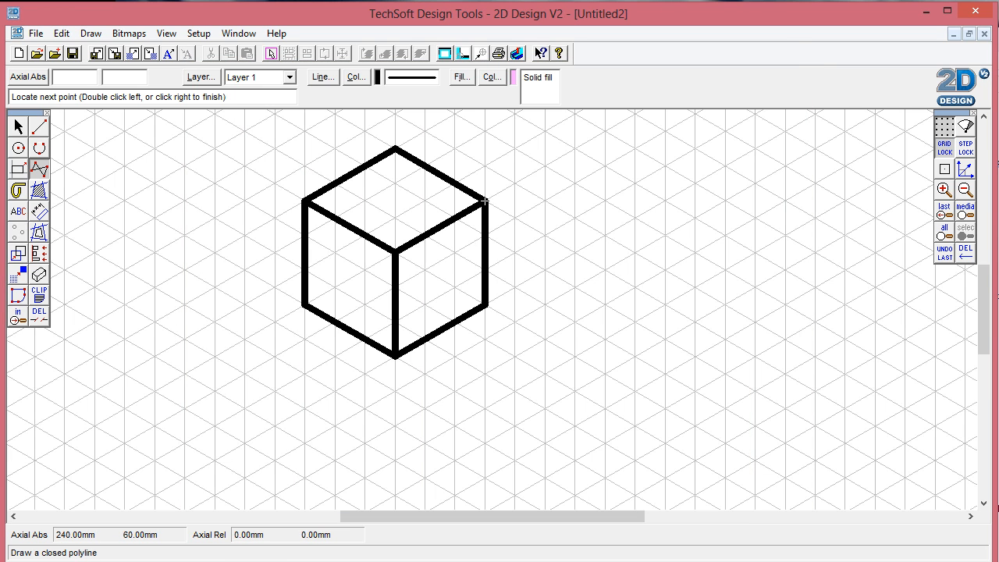
pyautogui.click(396, 252)
pyautogui.rightClick(336, 183)
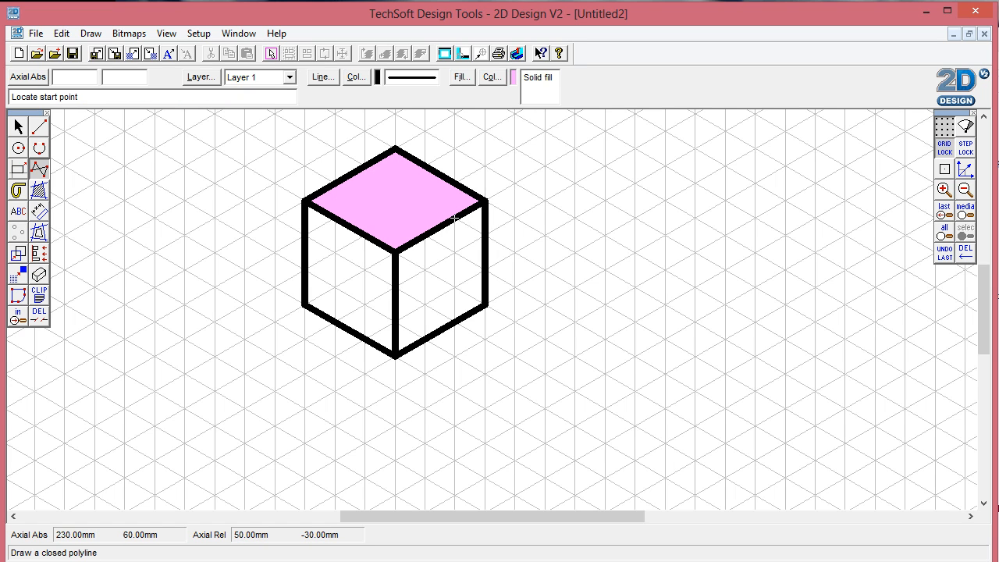
# Darken the pink fill colour to luminance 164, keeping hue 200 and saturation 240.
pyautogui.click(491, 76)
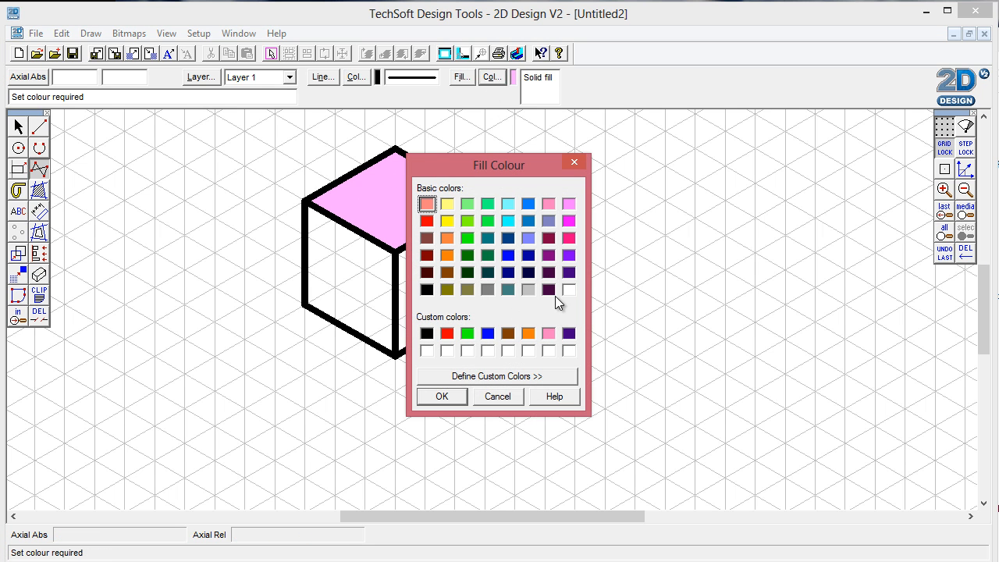
pyautogui.click(493, 375)
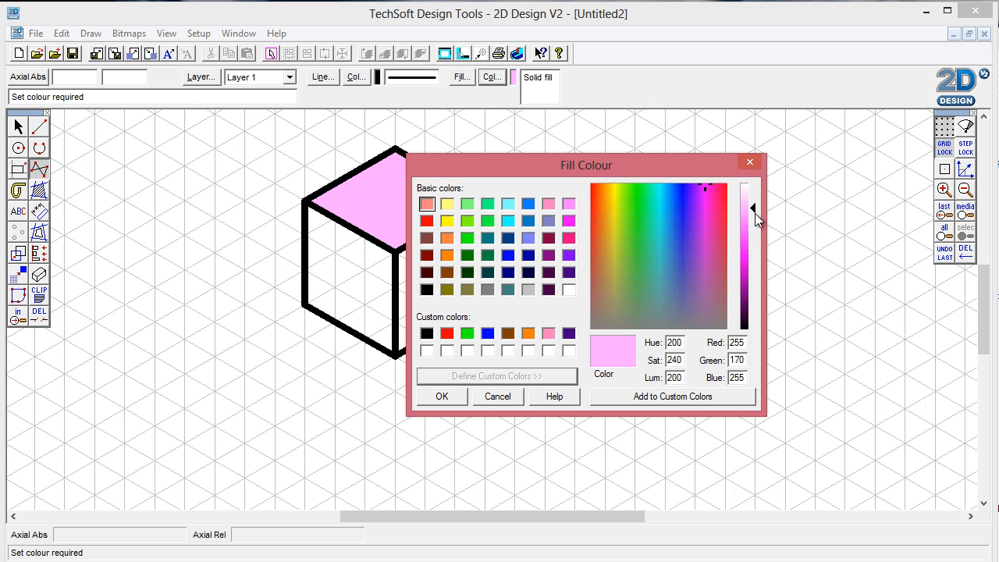
pyautogui.moveTo(754, 210); pyautogui.dragTo(754, 230)
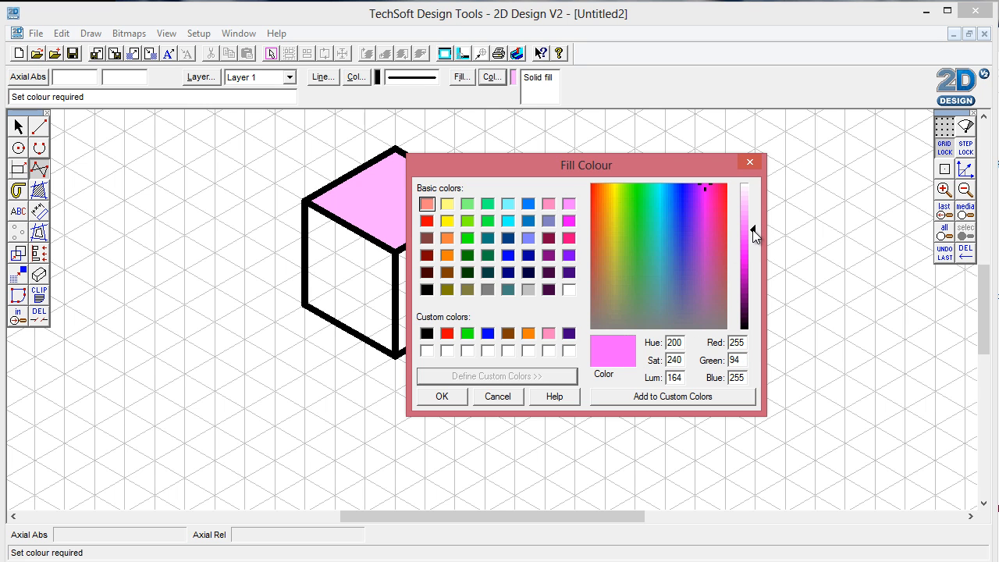
pyautogui.click(442, 397)
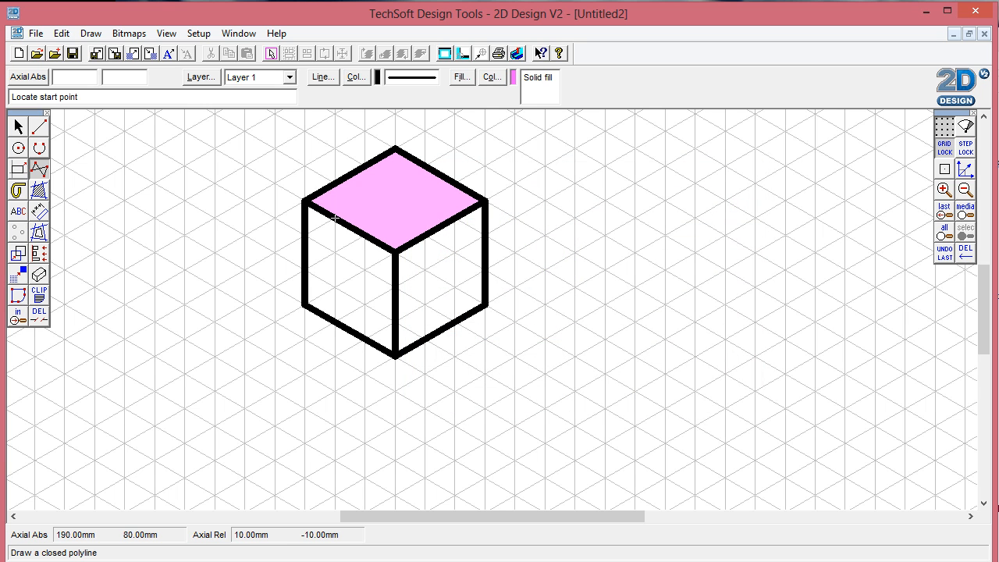
# Trace the four corners of the cube's left face as a closed polyline filled with the medium pink.
pyautogui.click(305, 202)
pyautogui.click(396, 251)
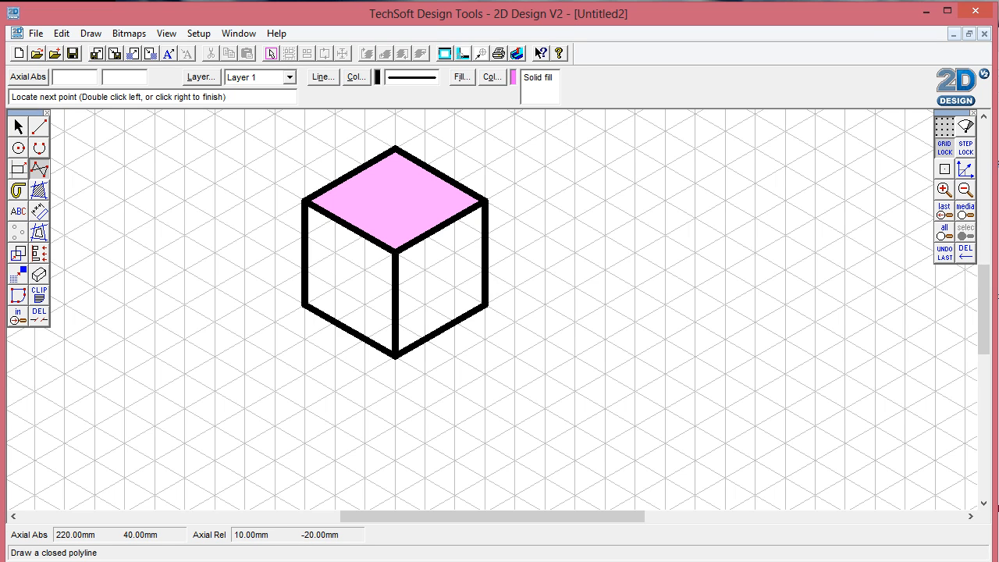
pyautogui.click(396, 356)
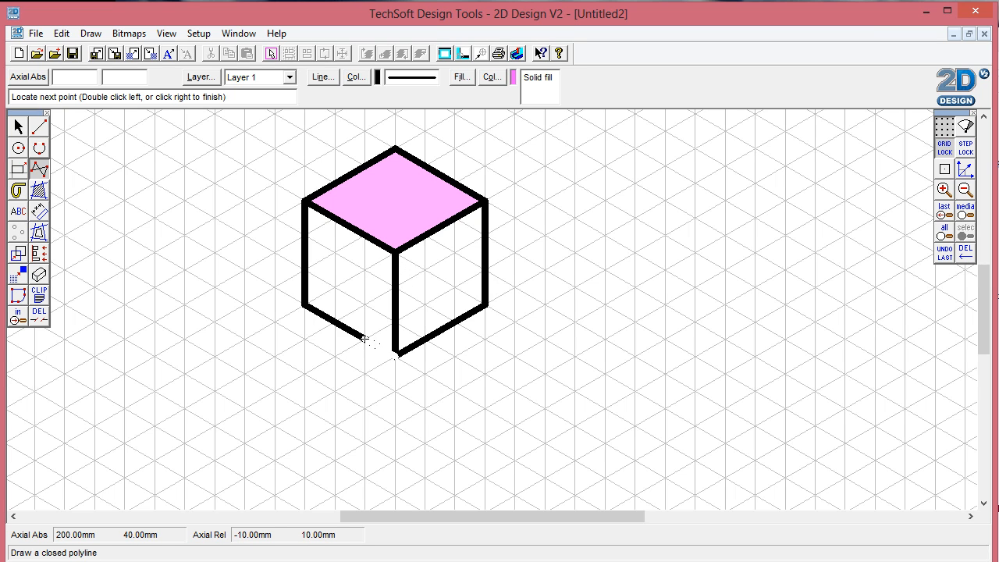
pyautogui.click(305, 306)
pyautogui.doubleClick(305, 202)
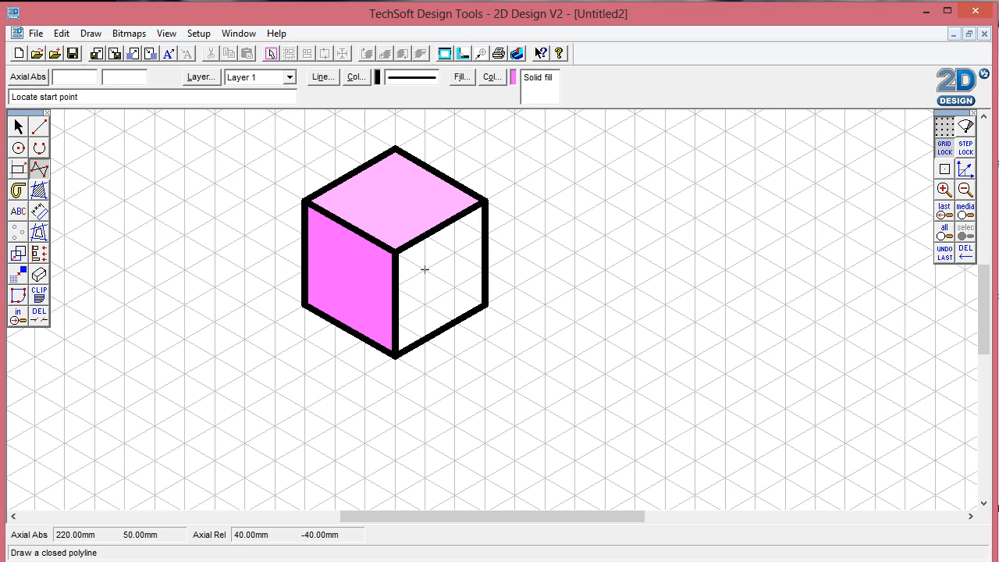
# Darken the fill to a strong pink with luminance 127, keeping hue 200 and saturation 240.
pyautogui.click(491, 79)
pyautogui.click(527, 376)
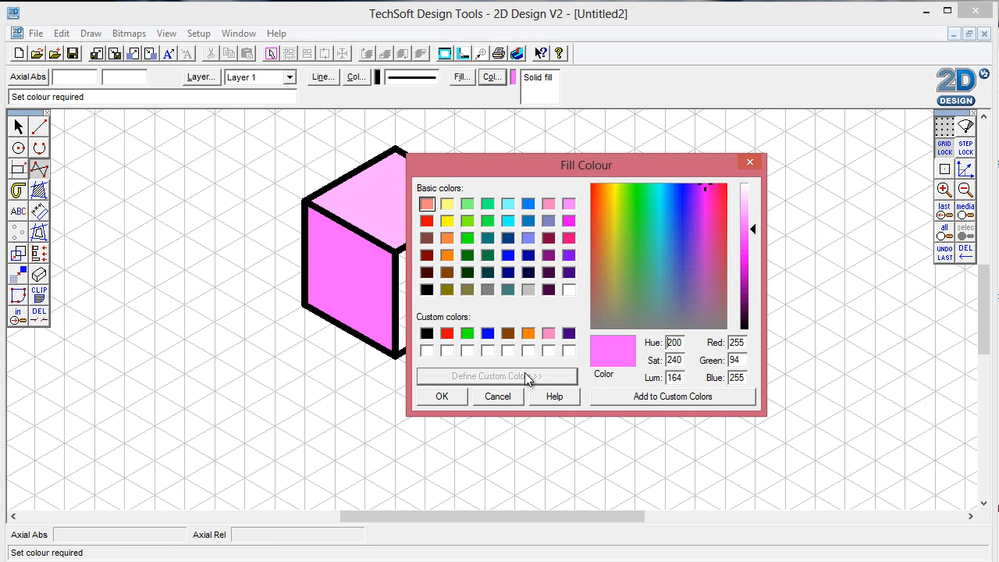
pyautogui.moveTo(754, 228); pyautogui.dragTo(755, 251)
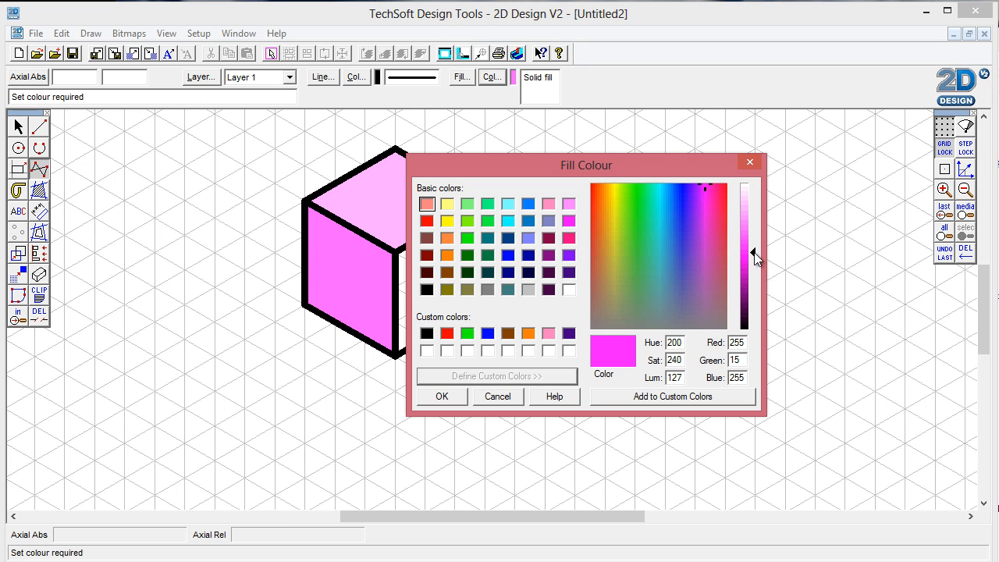
pyautogui.click(450, 395)
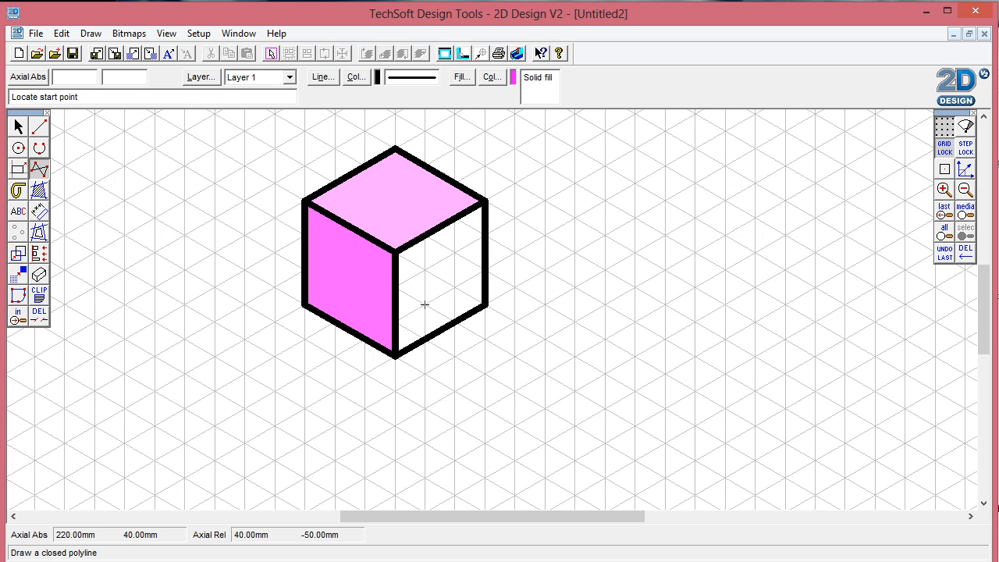
# Trace the four corners of the cube's right face as a closed polyline filled with the darkest pink.
pyautogui.click(396, 253)
pyautogui.click(485, 201)
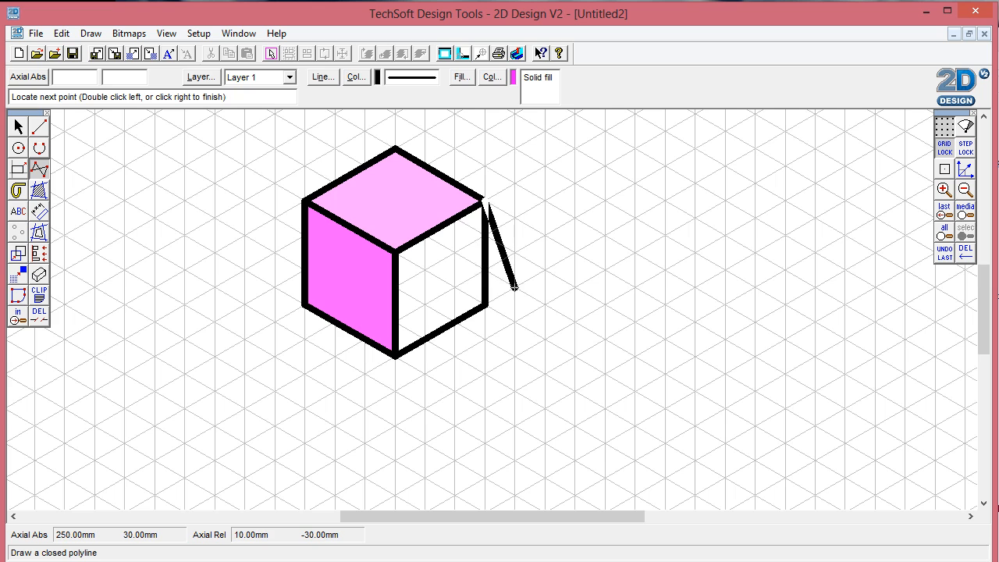
pyautogui.click(485, 306)
pyautogui.click(396, 355)
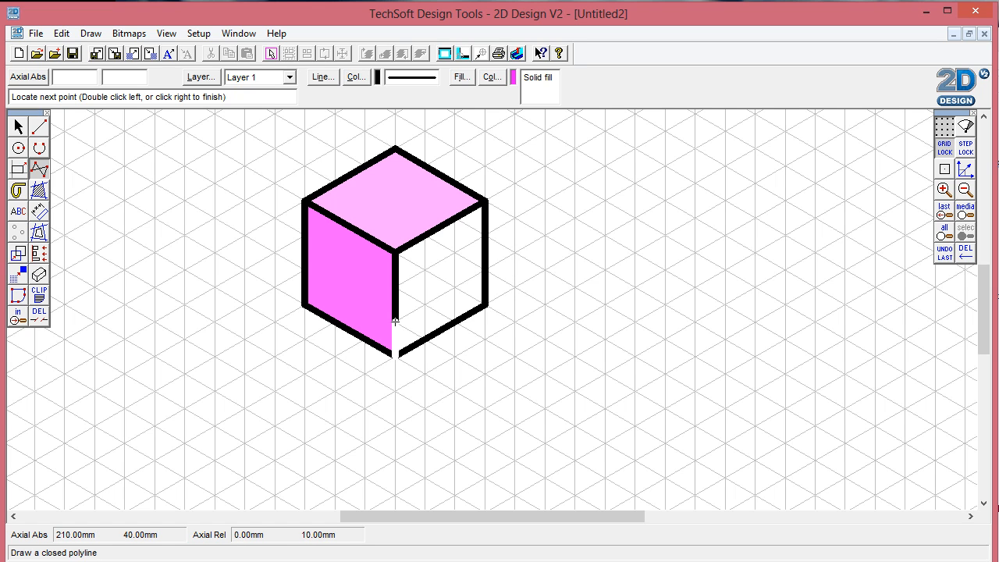
pyautogui.rightClick(395, 287)
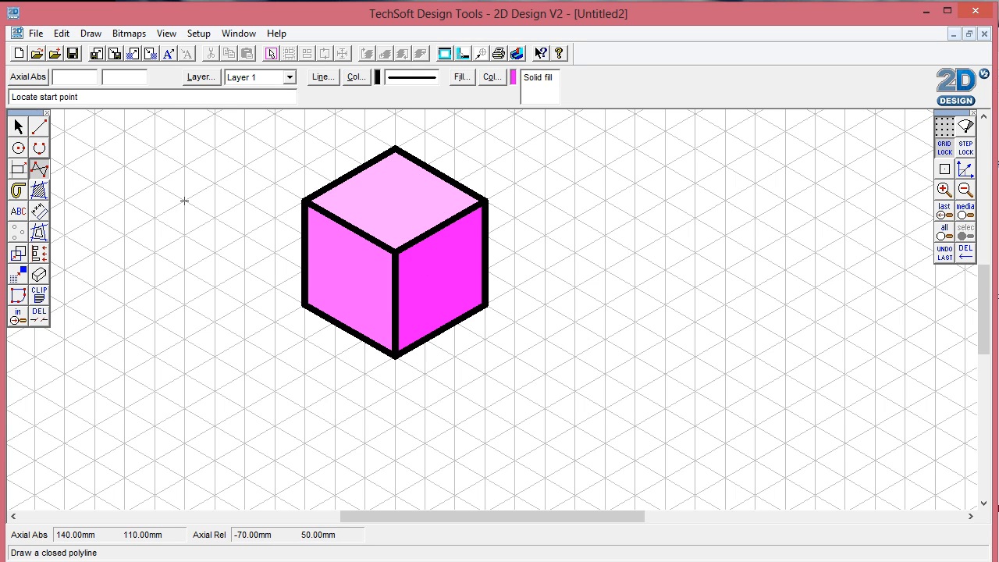
# Group all the lines and filled faces of the cube into one object and deselect it.
pyautogui.click(19, 125)
pyautogui.moveTo(239, 125); pyautogui.dragTo(559, 405)
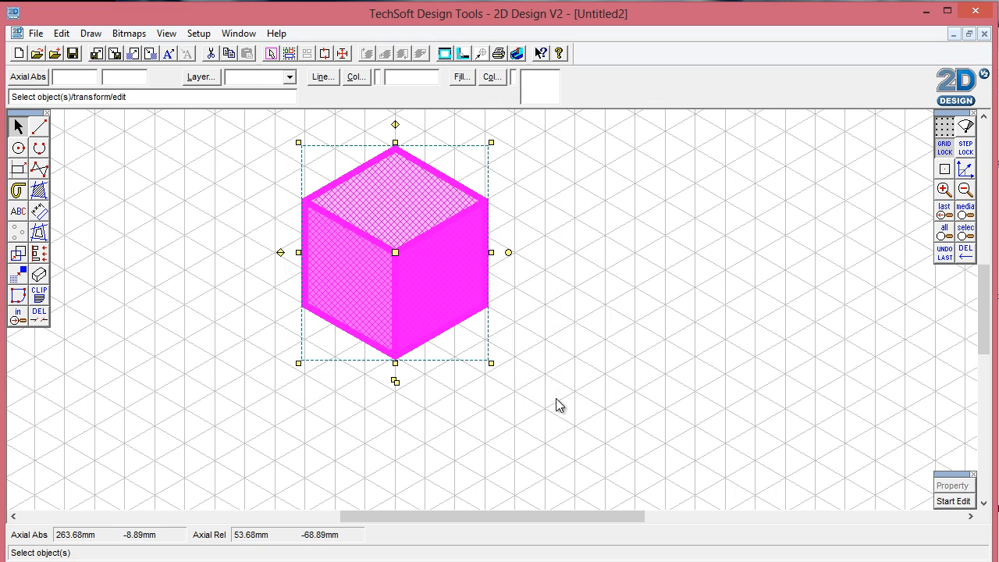
pyautogui.click(62, 33)
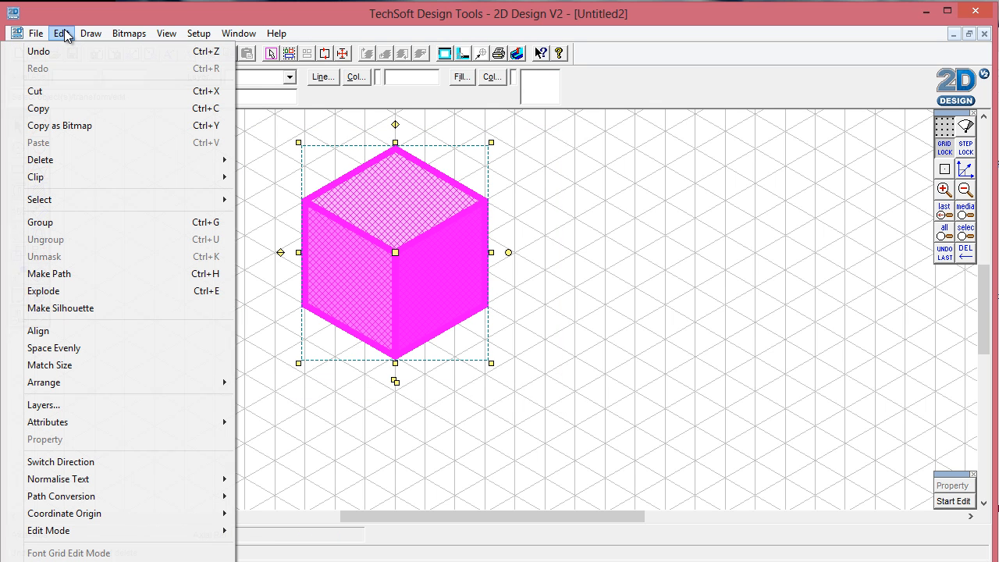
pyautogui.click(47, 223)
pyautogui.click(510, 270)
# Move the grouped cube one grid cell up and to the left by its centre, and deselect it.
pyautogui.click(414, 253)
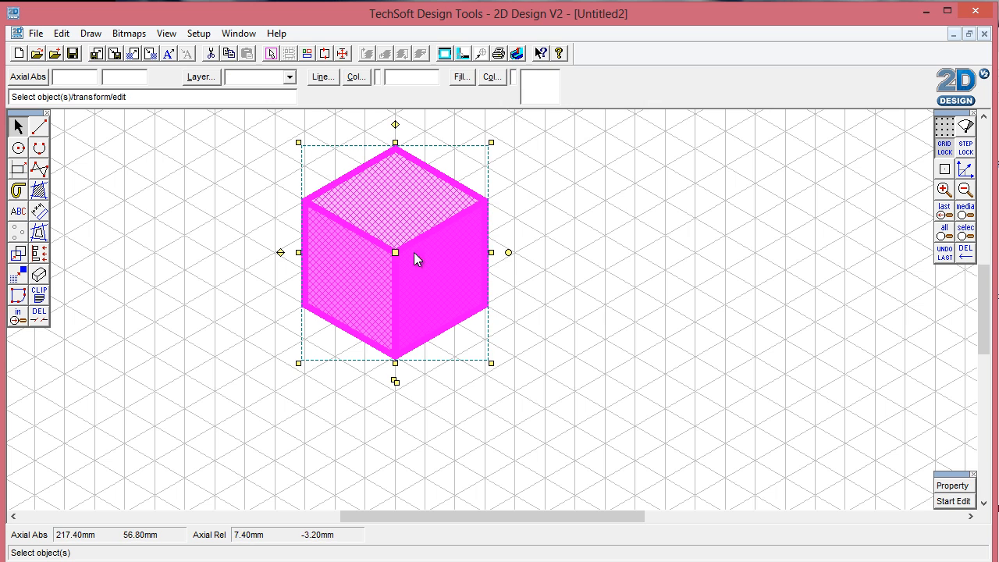
pyautogui.moveTo(395, 252); pyautogui.dragTo(359, 237)
pyautogui.click(588, 270)
pyautogui.click(396, 191)
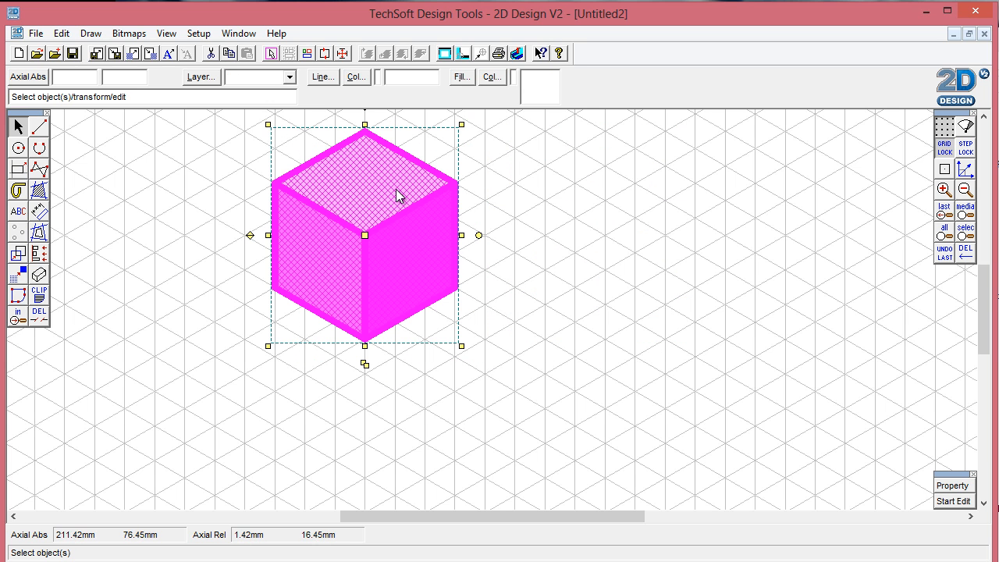
pyautogui.click(586, 296)
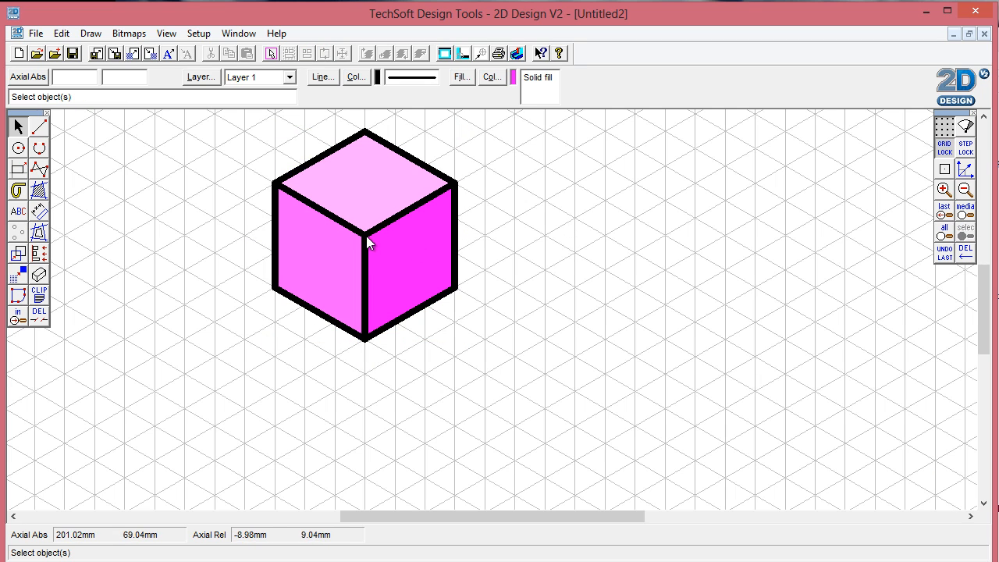